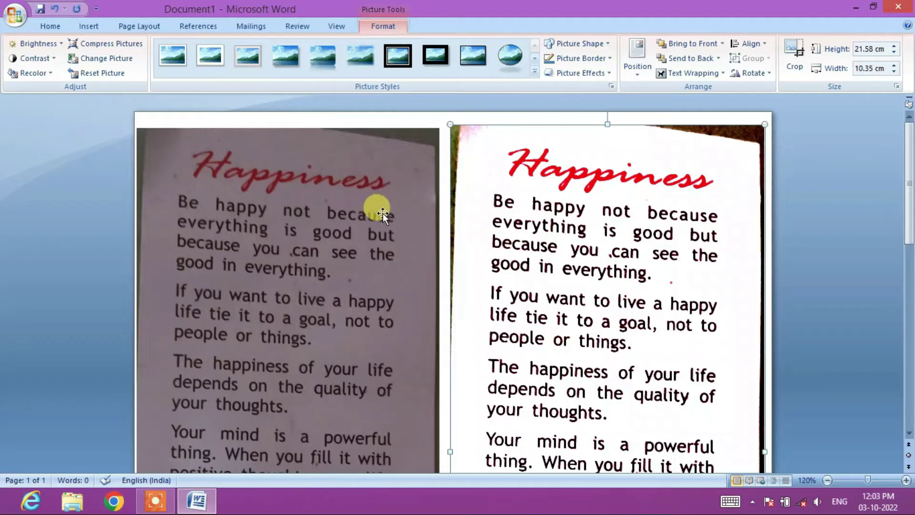
# Leave the finished Happiness document and return to the Windows desktop
pyautogui.click(620, 198)
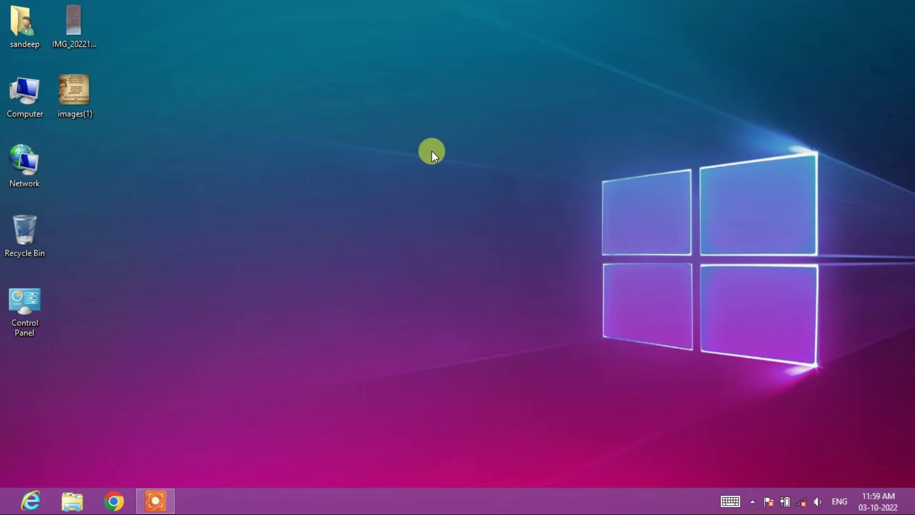
# Launch Microsoft Word 2007 by searching 'win' from the Windows key
pyautogui.press('super')
pyautogui.write('win')
pyautogui.press('Return')
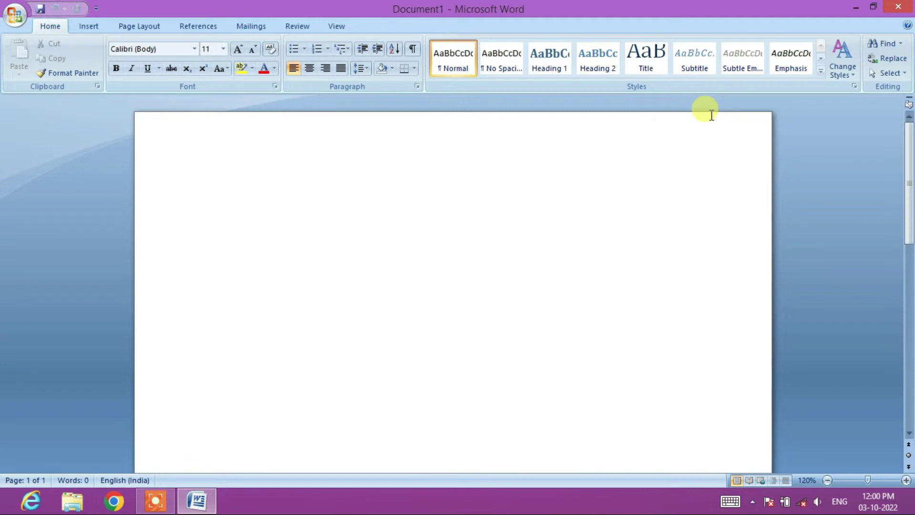
# Insert the Desktop photo IMG_20221003_095408 into Document1
pyautogui.click(899, 6)
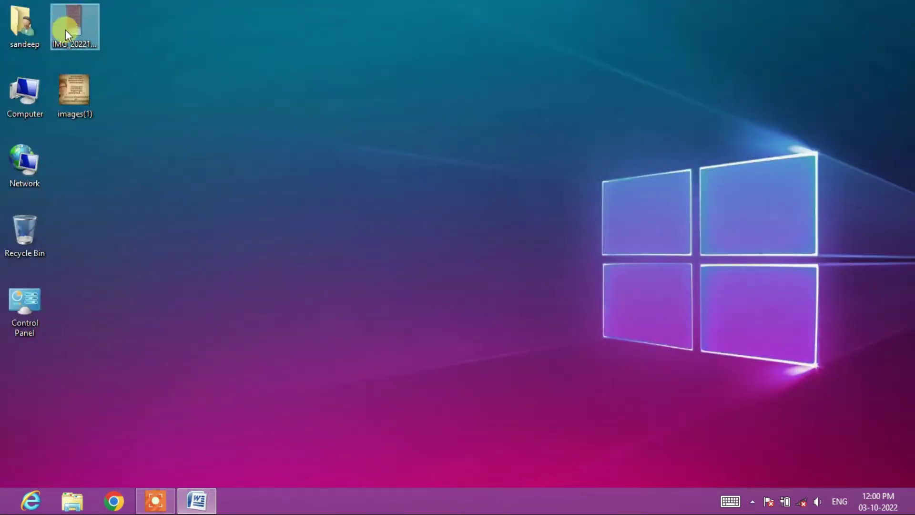
pyautogui.click(197, 501)
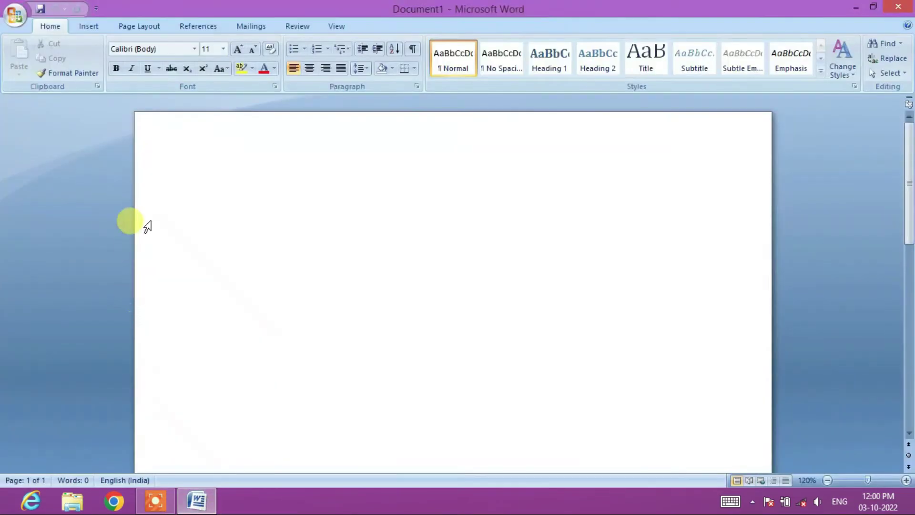
pyautogui.click(82, 27)
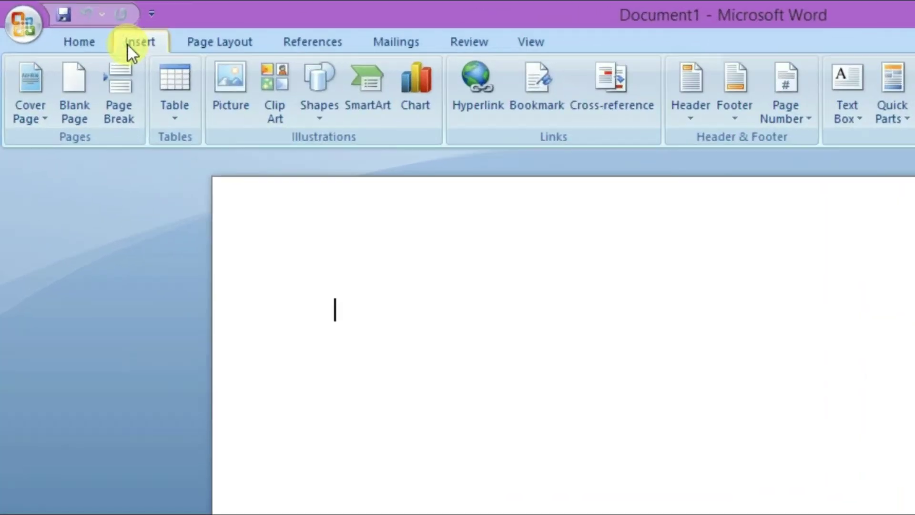
pyautogui.click(224, 85)
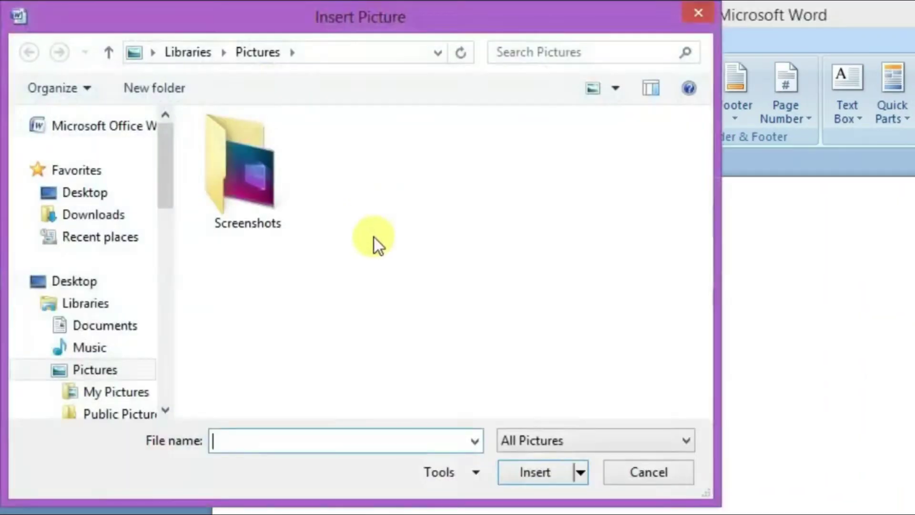
pyautogui.click(85, 192)
pyautogui.moveTo(704, 167); pyautogui.dragTo(698, 277)
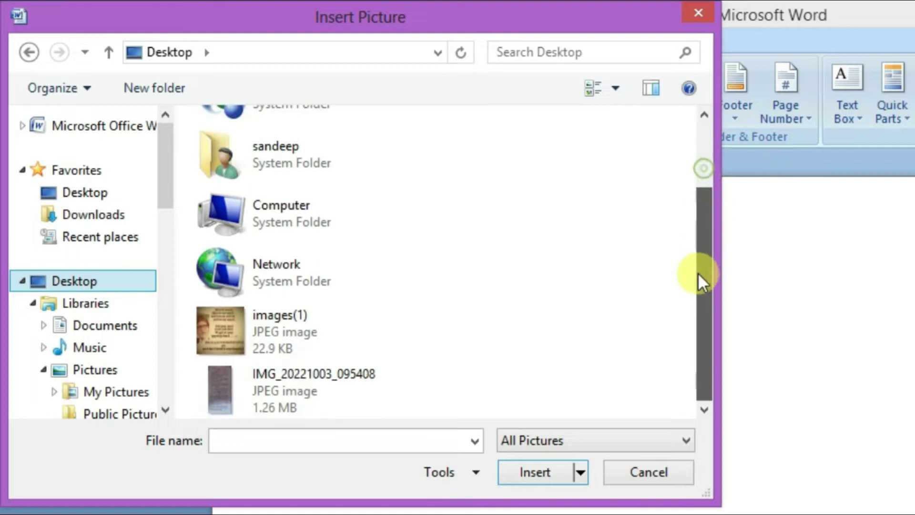
pyautogui.click(286, 386)
pyautogui.click(547, 477)
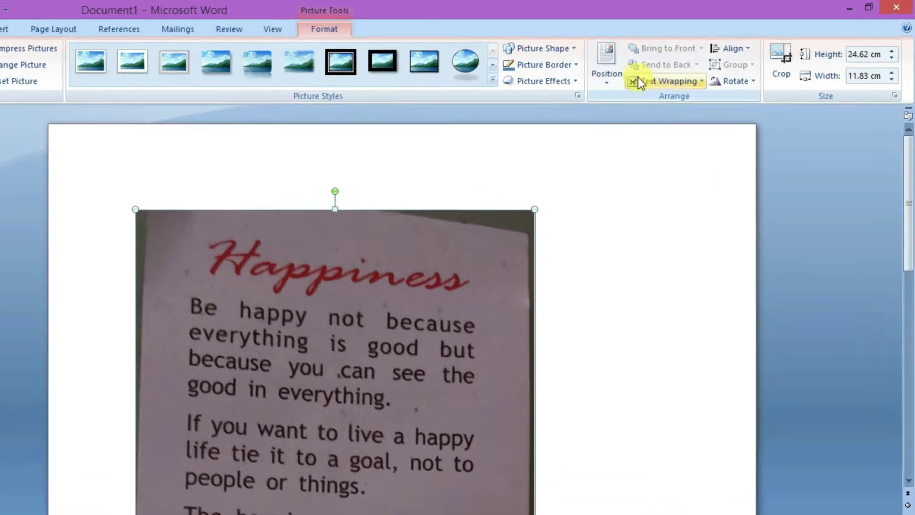
# Give the photo Through wrapping, resize it to about 21.58 × 10.35 cm, and position its copy right
pyautogui.click(693, 73)
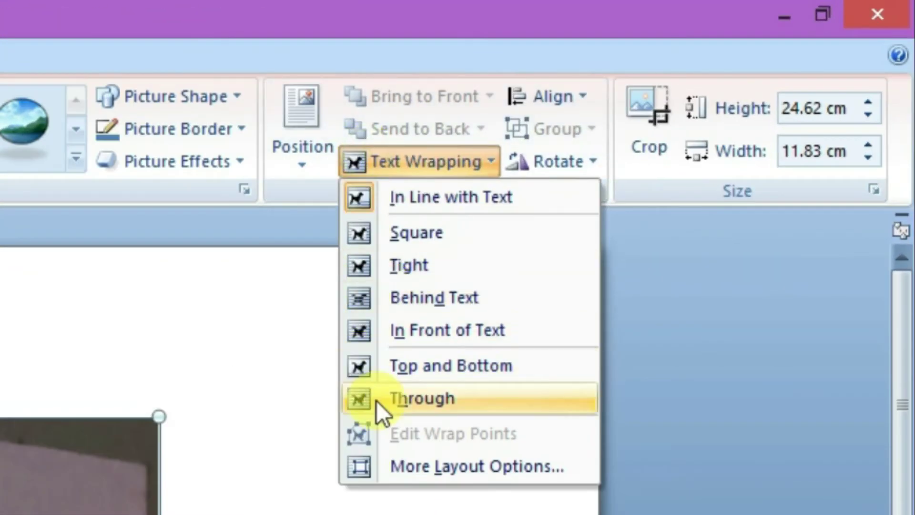
pyautogui.click(377, 402)
pyautogui.moveTo(461, 221)
pyautogui.mouseDown()
pyautogui.moveTo(538, 218)
pyautogui.moveTo(364, 195)
pyautogui.mouseUp()
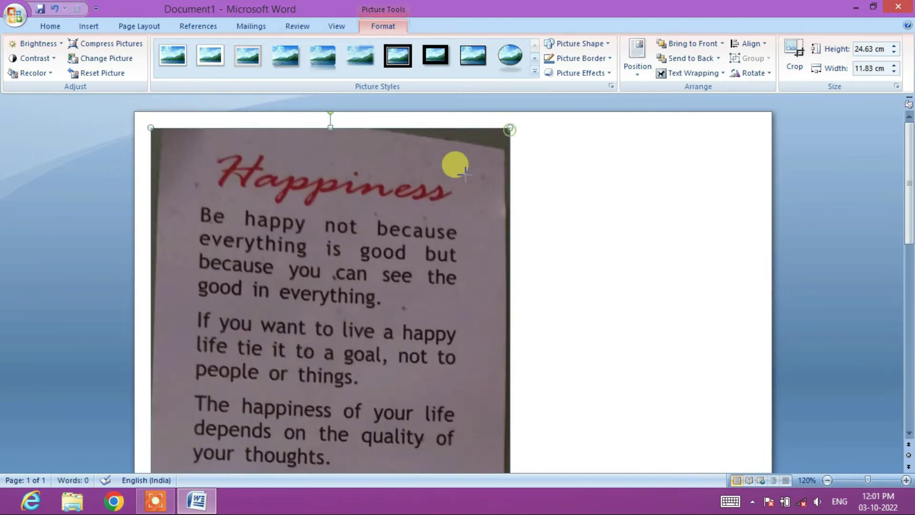
pyautogui.moveTo(465, 174)
pyautogui.mouseDown()
pyautogui.moveTo(395, 282)
pyautogui.moveTo(434, 187)
pyautogui.moveTo(715, 193)
pyautogui.mouseUp()
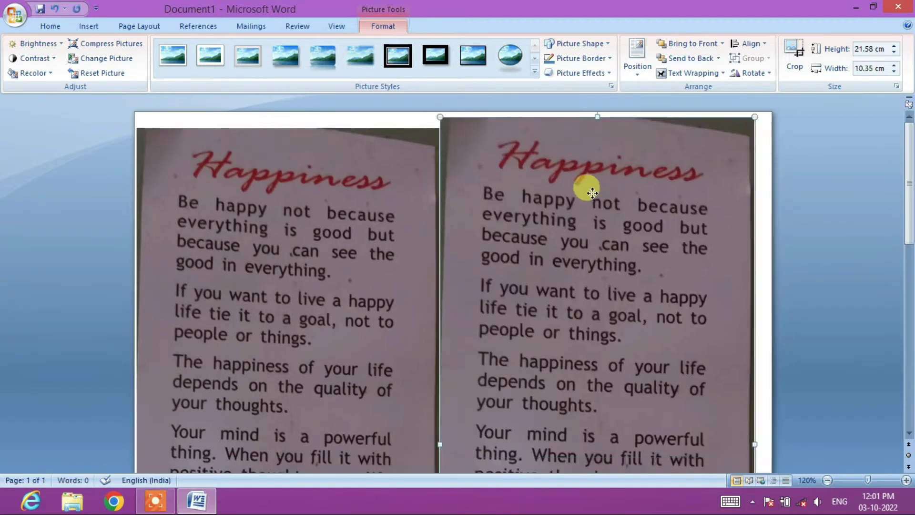
pyautogui.moveTo(592, 192); pyautogui.dragTo(601, 197)
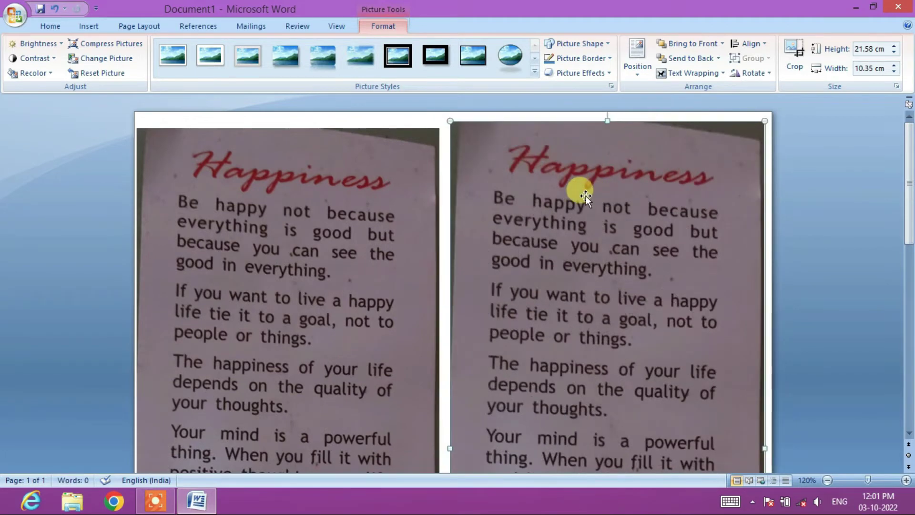
pyautogui.press('Down')
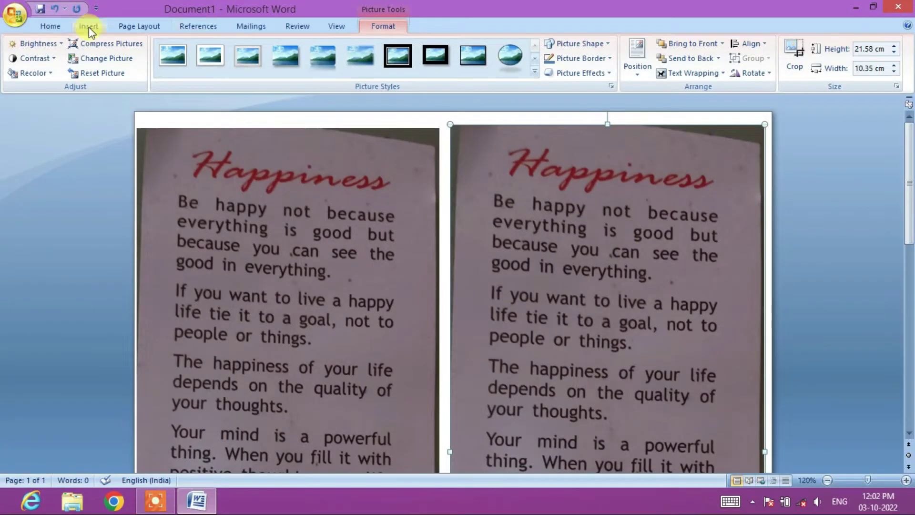
# Open the right picture's correction settings and raise its brightness to 49%
pyautogui.click(43, 44)
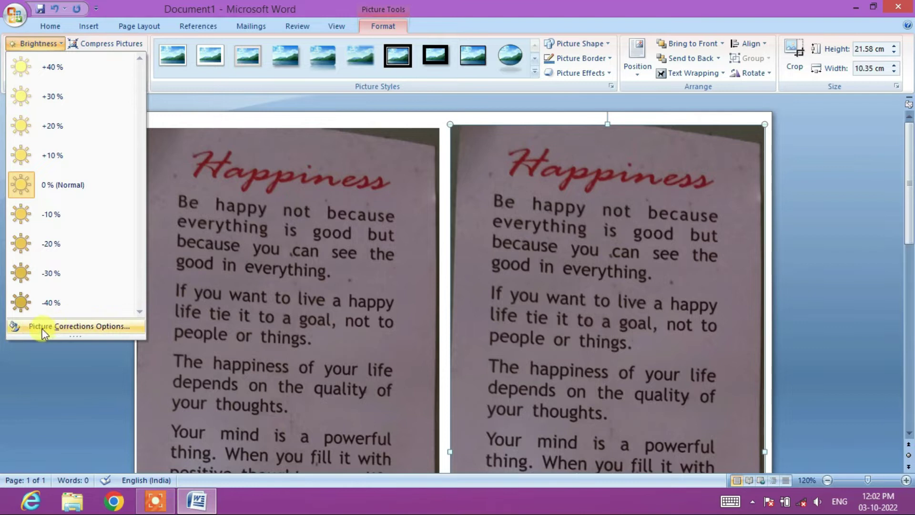
pyautogui.click(76, 326)
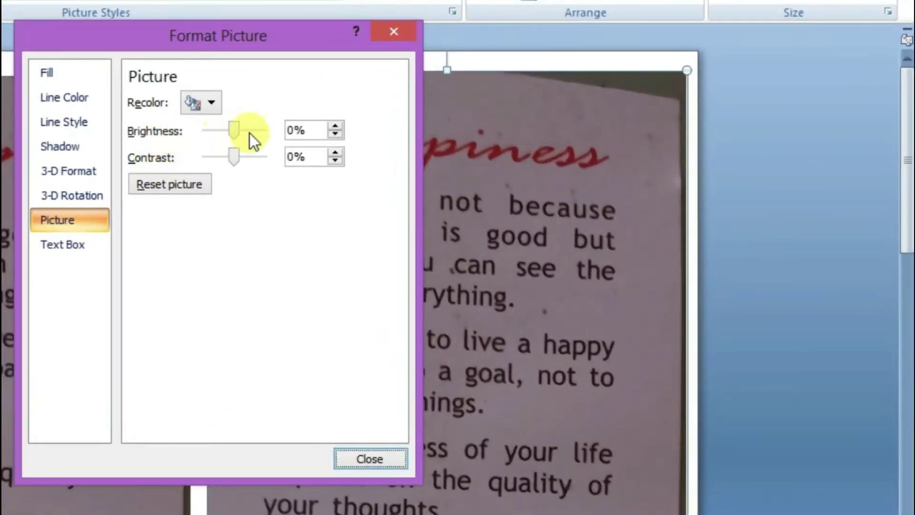
pyautogui.moveTo(238, 133)
pyautogui.mouseDown()
pyautogui.moveTo(255, 133)
pyautogui.moveTo(252, 158)
pyautogui.moveTo(283, 159)
pyautogui.mouseUp()
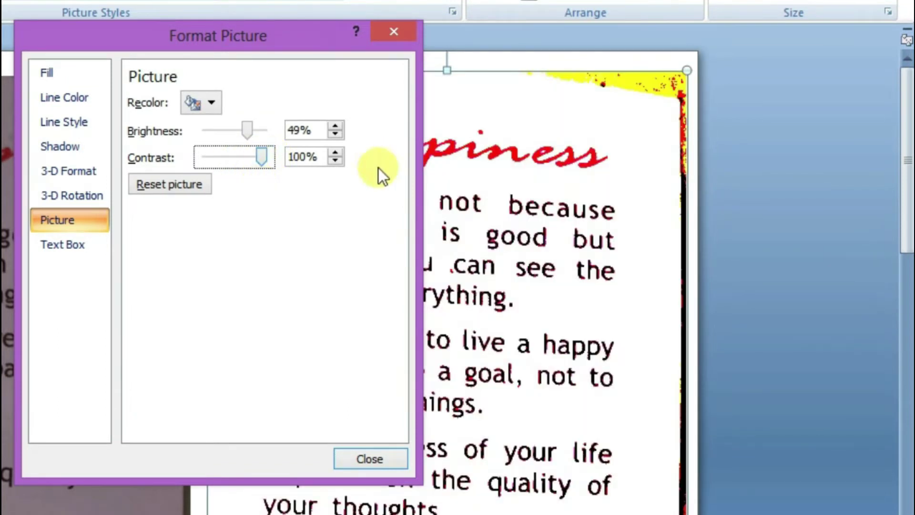
# Adjust the right picture's contrast, settling it at 92%
pyautogui.click(334, 160)
pyautogui.click(335, 160)
pyautogui.click(335, 160)
pyautogui.click(335, 160)
pyautogui.doubleClick(335, 160)
pyautogui.doubleClick(334, 160)
pyautogui.doubleClick(334, 160)
pyautogui.click(334, 160)
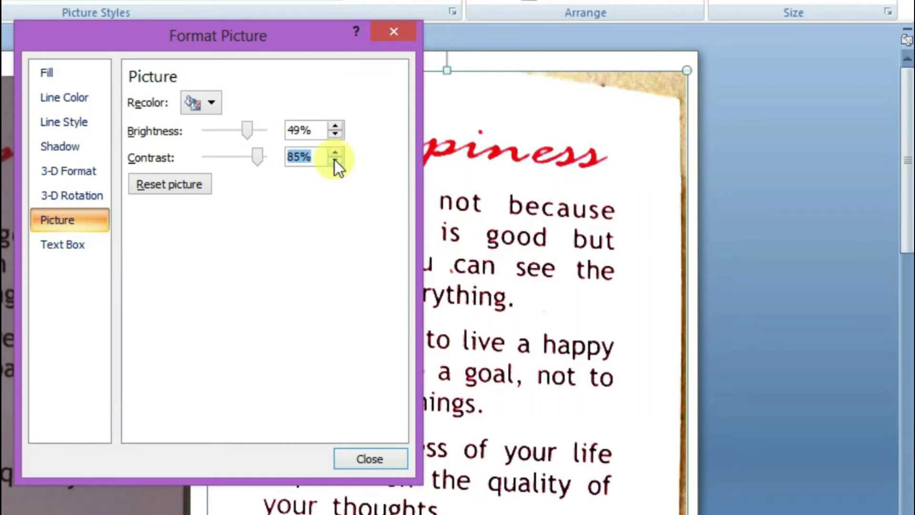
pyautogui.doubleClick(335, 160)
pyautogui.click(335, 160)
pyautogui.doubleClick(335, 160)
pyautogui.click(335, 160)
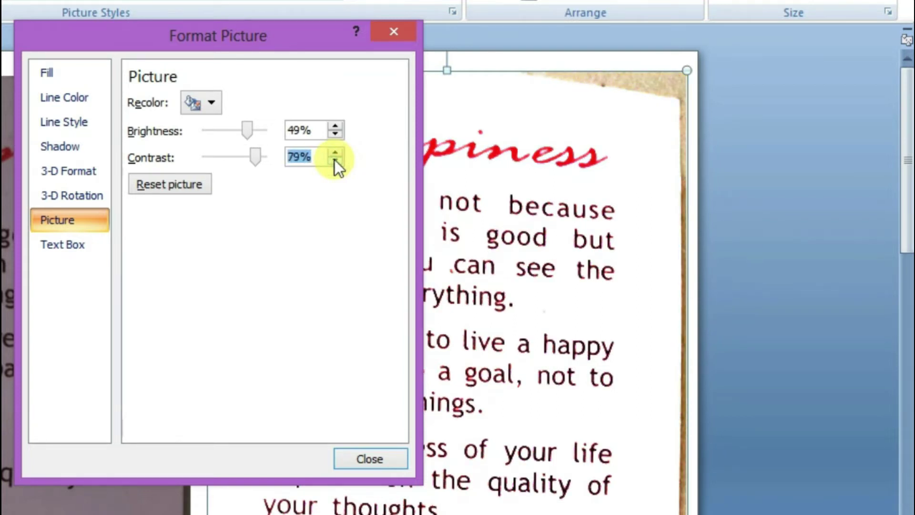
pyautogui.tripleClick(335, 152)
pyautogui.tripleClick(334, 152)
pyautogui.tripleClick(335, 152)
pyautogui.doubleClick(335, 153)
pyautogui.doubleClick(335, 152)
# Fine-tune the picture to 35% brightness and 90% contrast, then close the settings
pyautogui.click(336, 134)
pyautogui.doubleClick(335, 135)
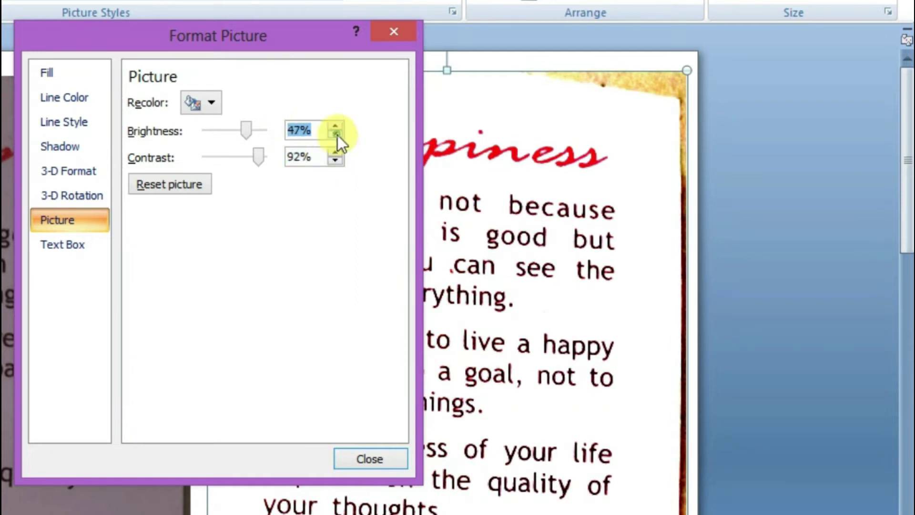
pyautogui.doubleClick(336, 134)
pyautogui.doubleClick(336, 135)
pyautogui.doubleClick(336, 135)
pyautogui.doubleClick(336, 134)
pyautogui.click(336, 135)
pyautogui.doubleClick(336, 135)
pyautogui.click(336, 135)
pyautogui.doubleClick(335, 135)
pyautogui.click(336, 135)
pyautogui.click(337, 134)
pyautogui.doubleClick(336, 126)
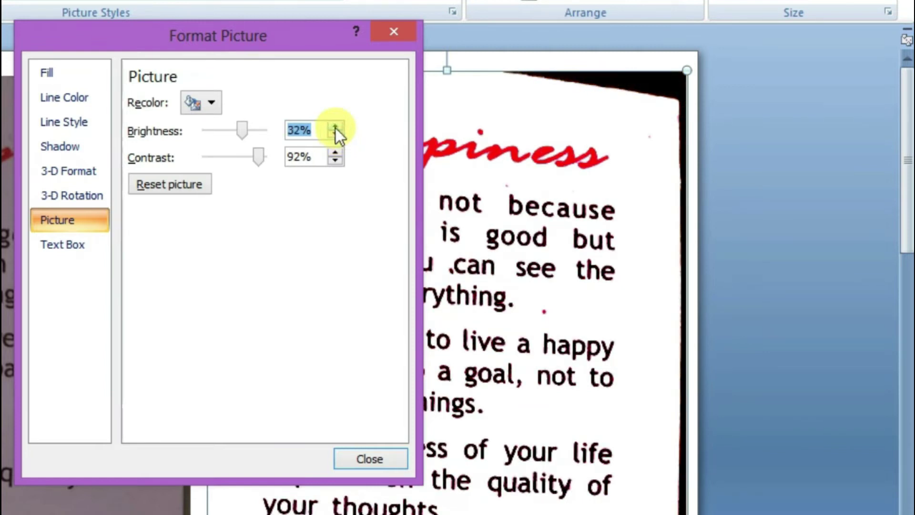
pyautogui.doubleClick(335, 127)
pyautogui.doubleClick(336, 127)
pyautogui.click(336, 135)
pyautogui.click(336, 160)
pyautogui.click(335, 161)
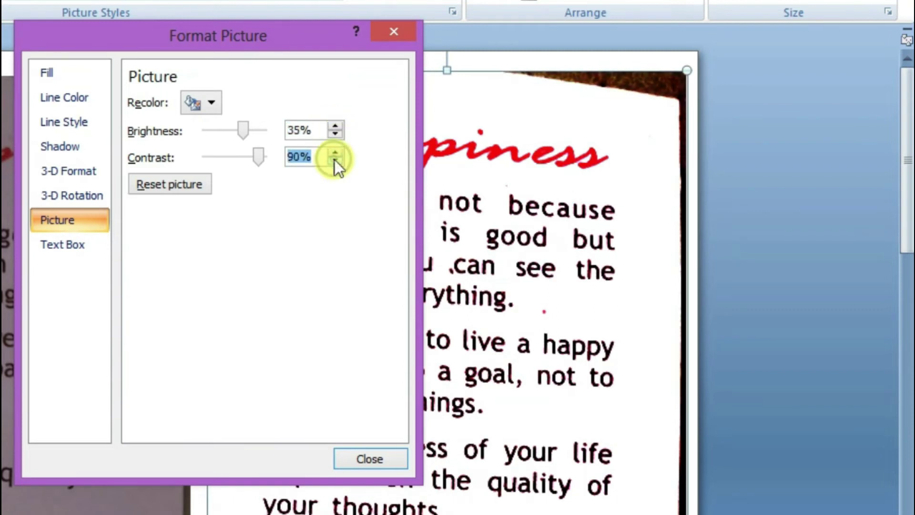
pyautogui.click(361, 458)
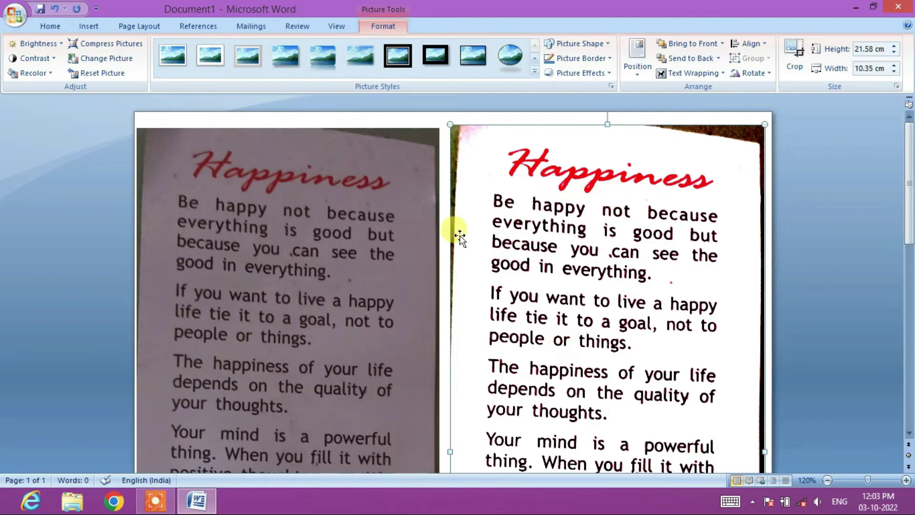
# Delete the dull original Happiness picture and move the enhanced copy into its place
pyautogui.click(395, 210)
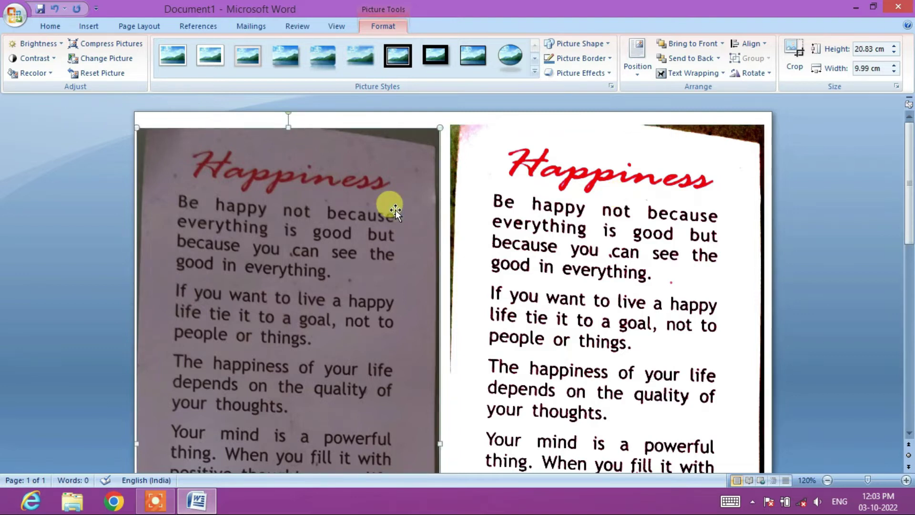
pyautogui.press('Delete')
pyautogui.moveTo(501, 214); pyautogui.dragTo(397, 231)
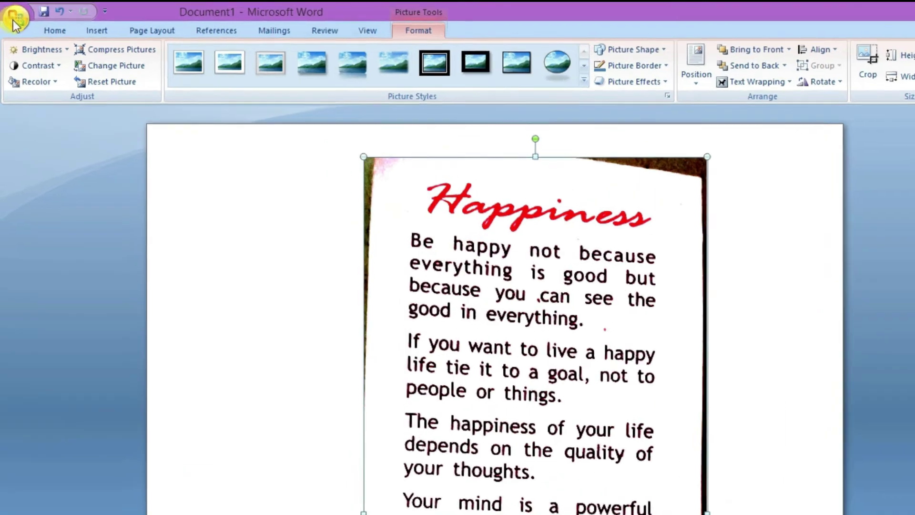
pyautogui.click(14, 15)
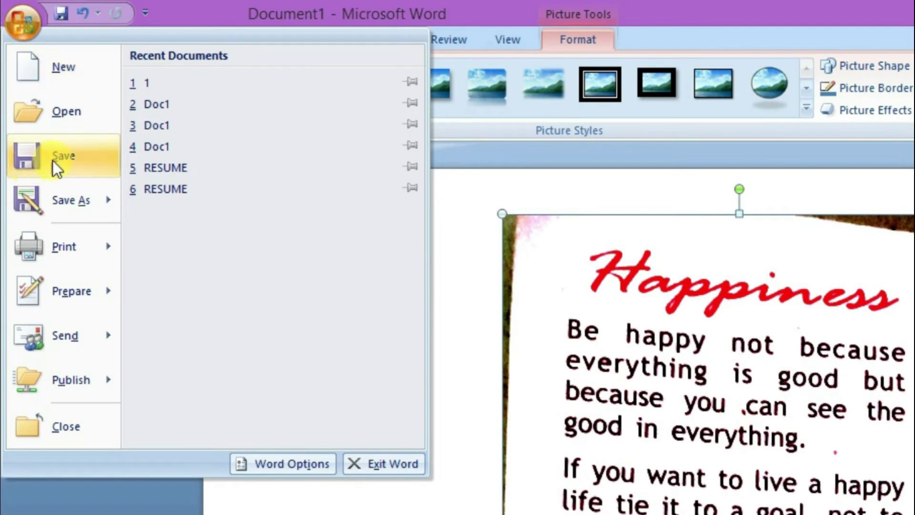
# Save the document to the Desktop as a Web Page named Doc1, then close Word
pyautogui.click(71, 157)
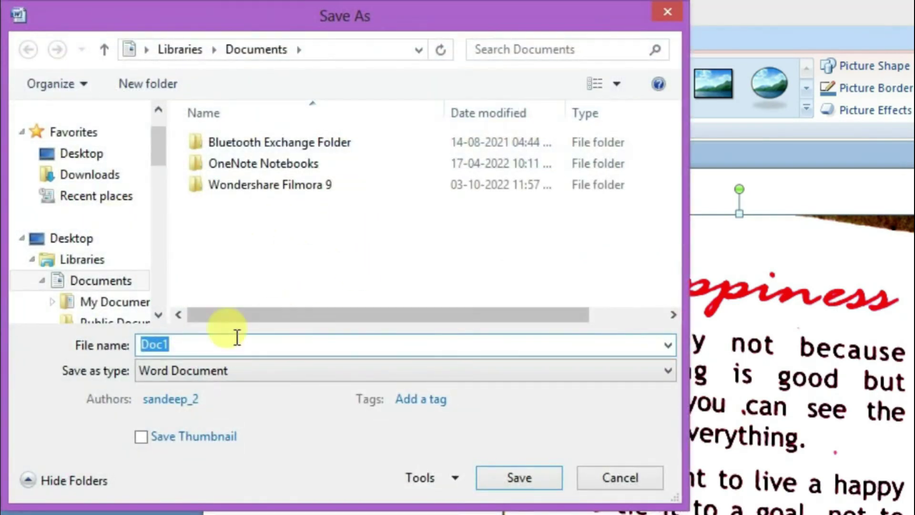
pyautogui.click(184, 371)
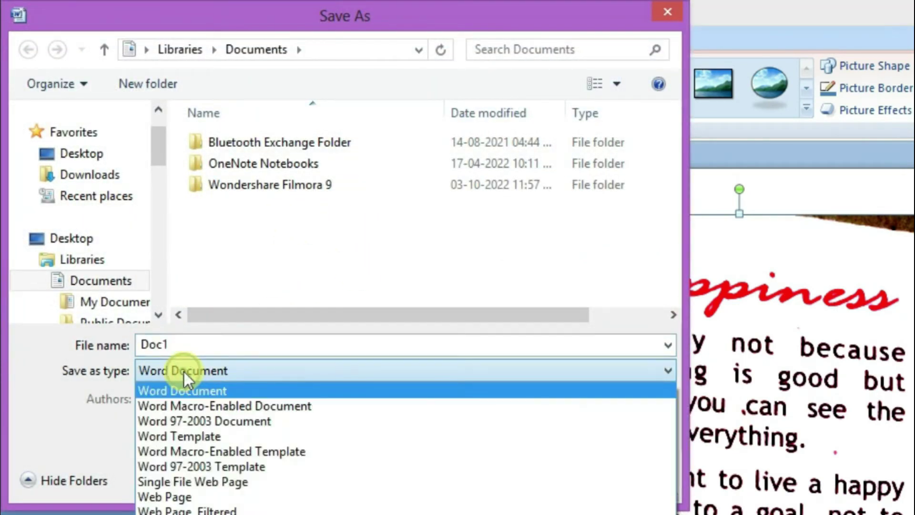
pyautogui.click(180, 497)
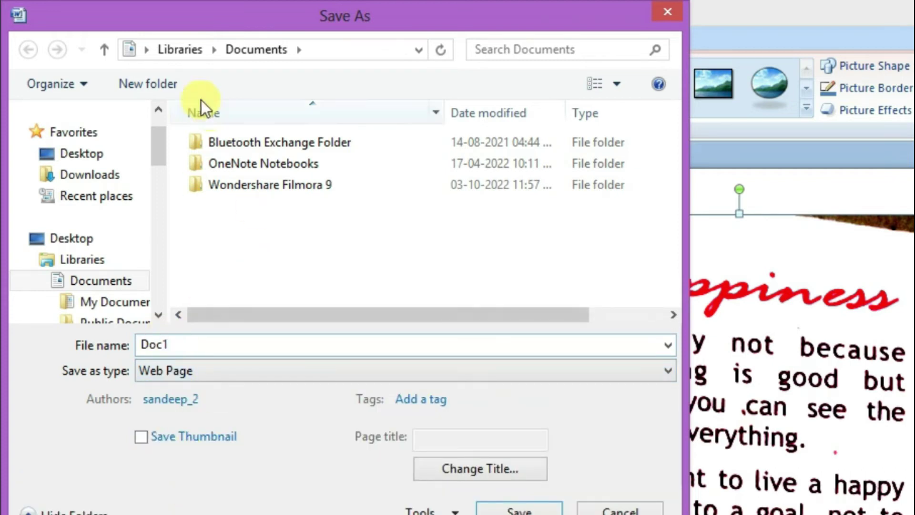
pyautogui.click(78, 155)
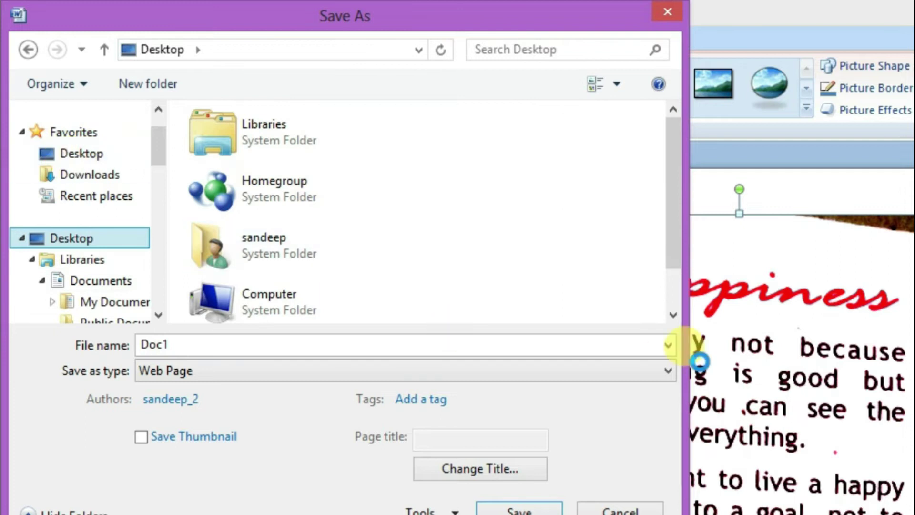
pyautogui.click(519, 510)
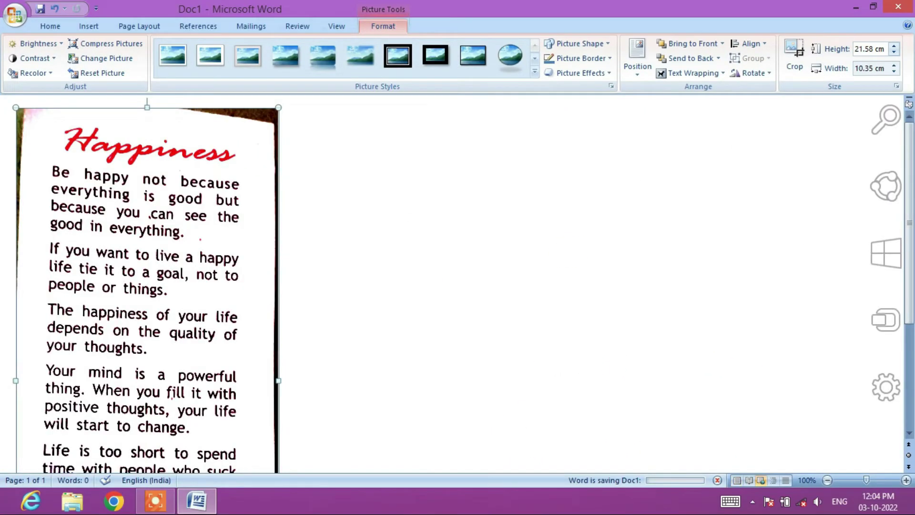
pyautogui.click(898, 6)
# Move image002 from the Doc1_files folder out onto the desktop
pyautogui.moveTo(58, 455)
pyautogui.mouseDown()
pyautogui.moveTo(14, 362)
pyautogui.moveTo(276, 196)
pyautogui.mouseUp()
pyautogui.click(289, 200)
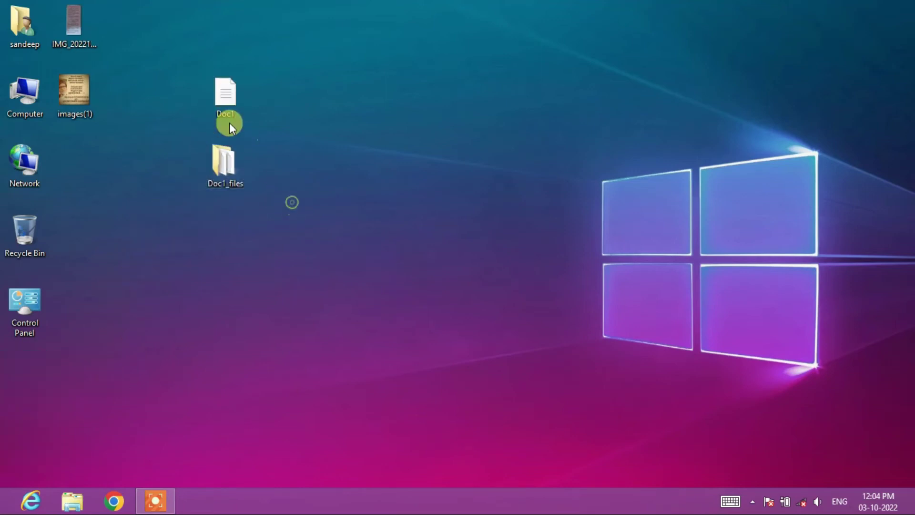
pyautogui.doubleClick(229, 176)
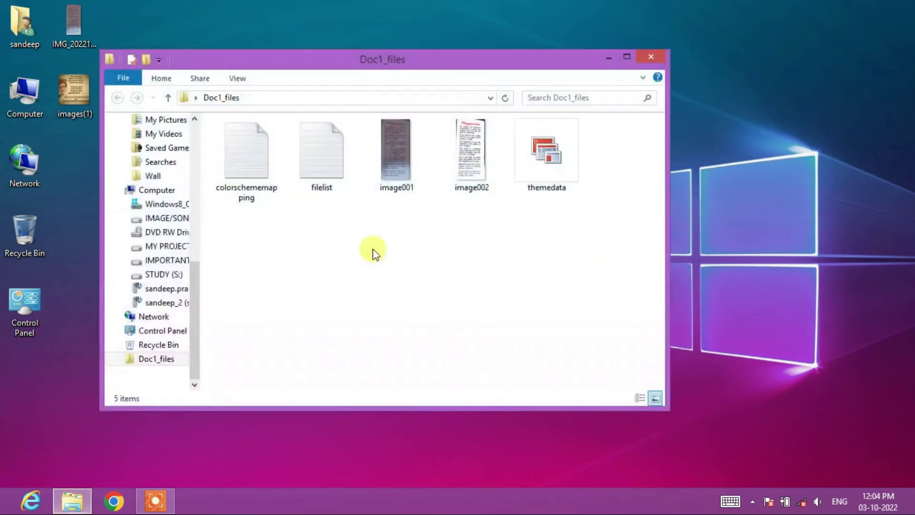
pyautogui.click(482, 173)
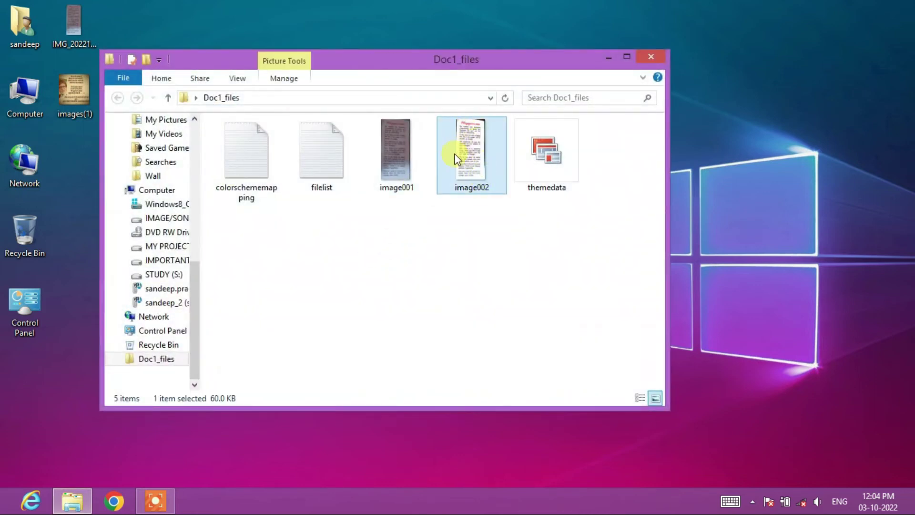
pyautogui.moveTo(456, 158); pyautogui.dragTo(704, 103)
pyautogui.click(649, 55)
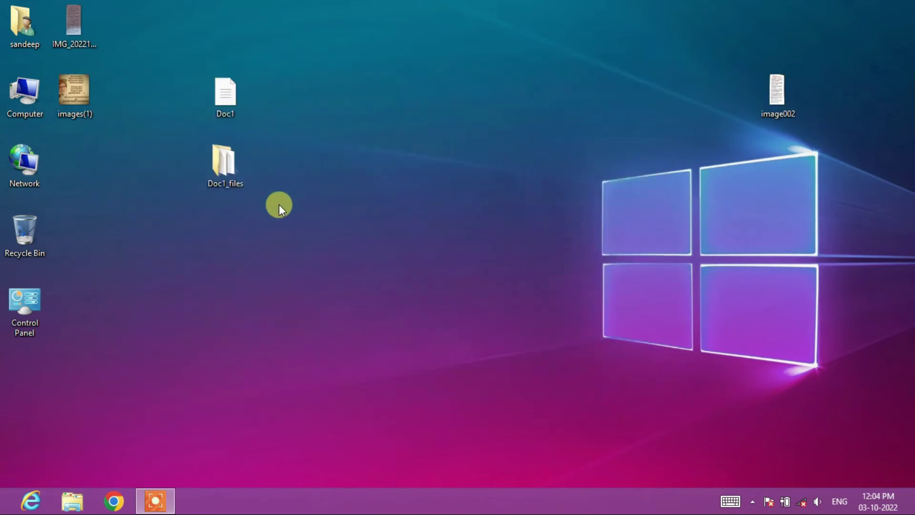
# Delete Doc1 and Doc1_files, and move the image002 icon to the left
pyautogui.moveTo(279, 208); pyautogui.dragTo(210, 35)
pyautogui.press('Delete')
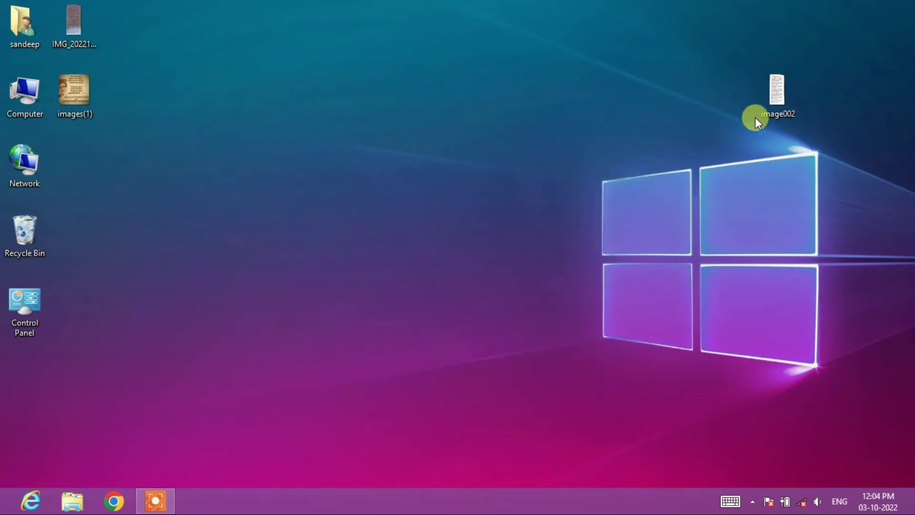
pyautogui.moveTo(785, 98); pyautogui.dragTo(176, 143)
# Preview image002 zoomed in Photo Viewer, close it, and place the icon beside Network
pyautogui.doubleClick(163, 153)
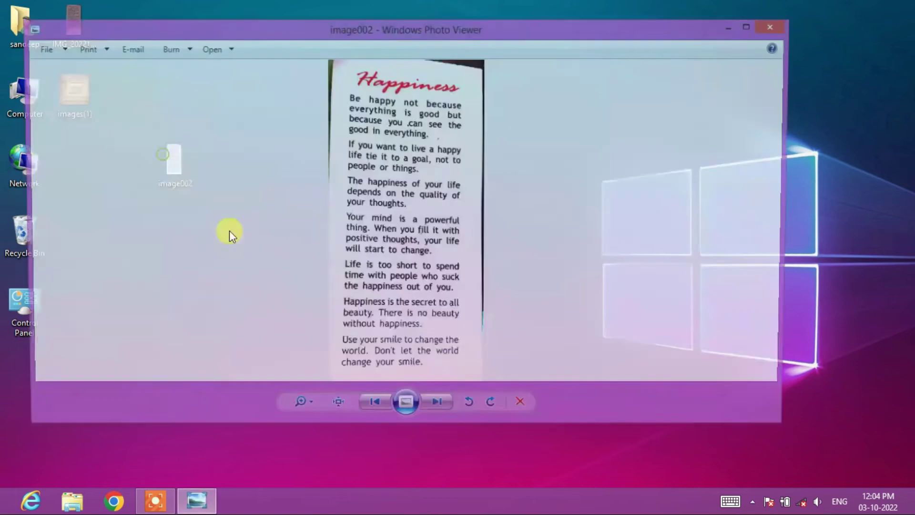
pyautogui.scroll(3, 413, 169)
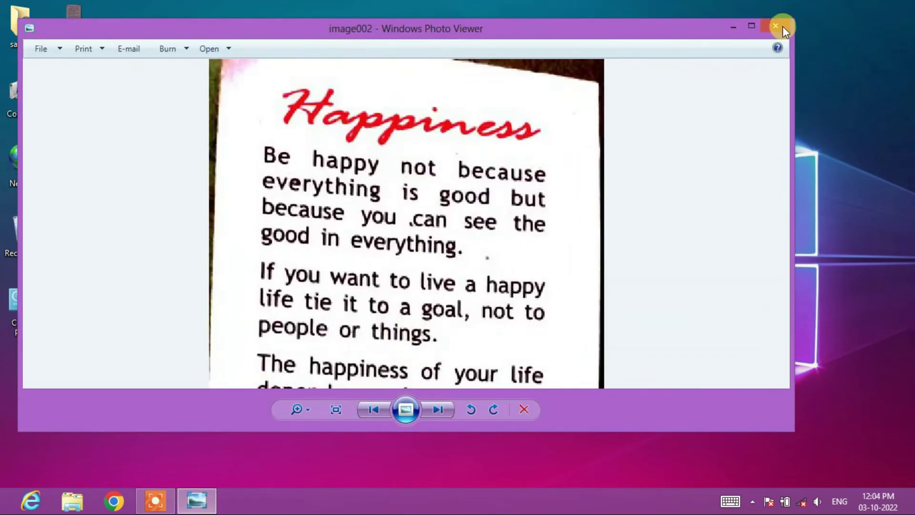
pyautogui.click(783, 27)
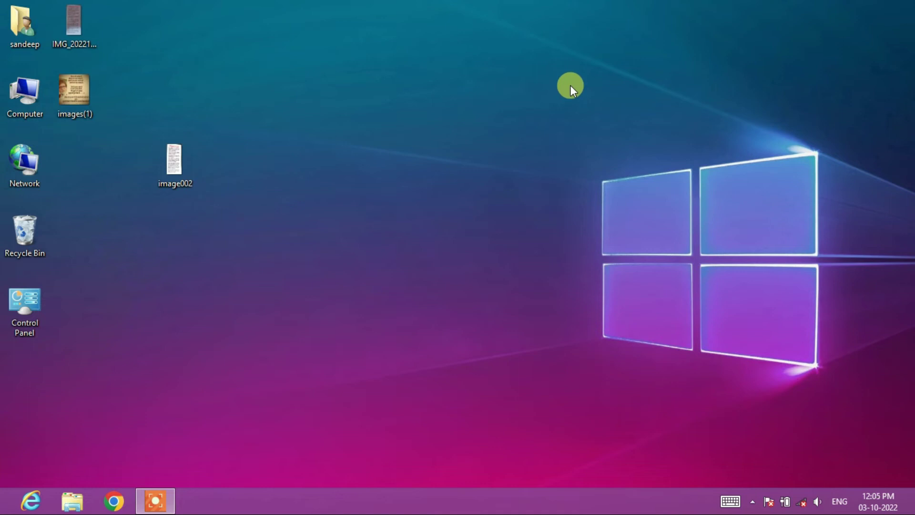
pyautogui.moveTo(174, 162); pyautogui.dragTo(74, 161)
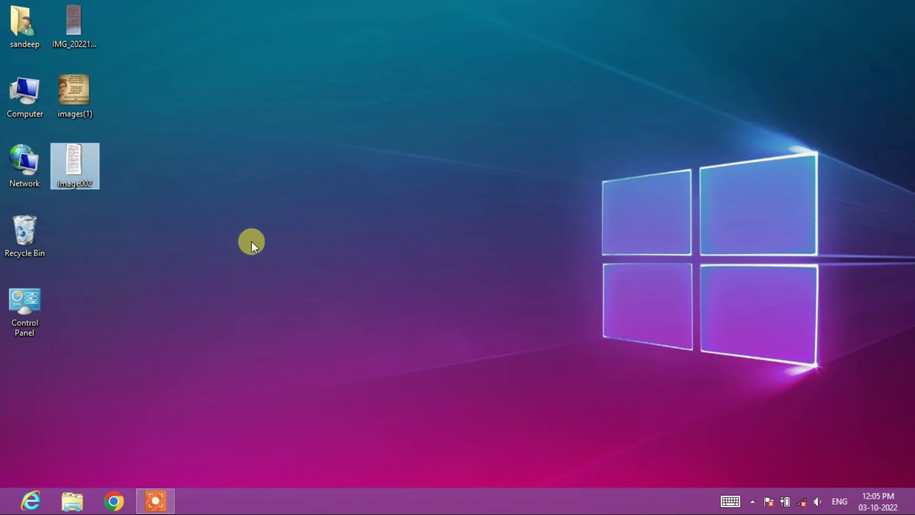
# Launch Microsoft Office Word 2007 with a blank document from the Start search
pyautogui.click(2, 509)
pyautogui.press('Down')
pyautogui.press('Return')
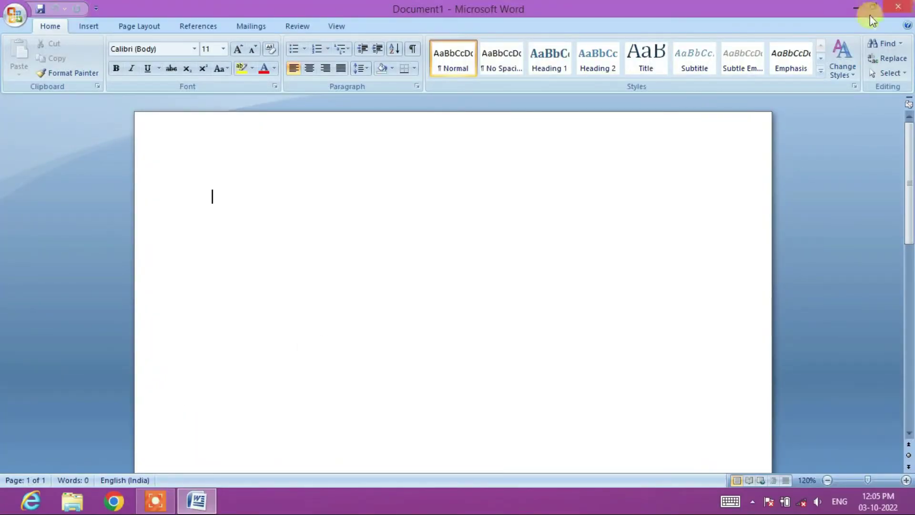
# Preview the images(1) Hindi quote photo, then return to Word's Insert tab
pyautogui.click(848, 10)
pyautogui.doubleClick(58, 97)
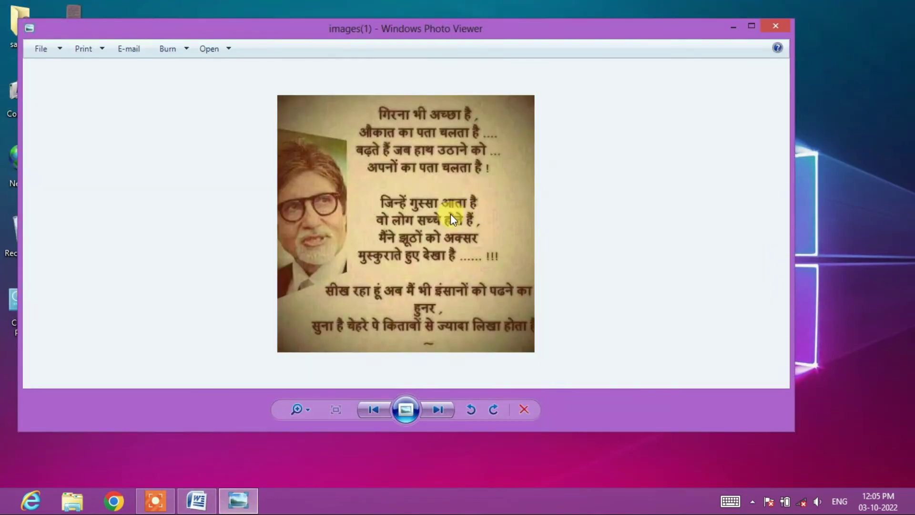
pyautogui.click(772, 27)
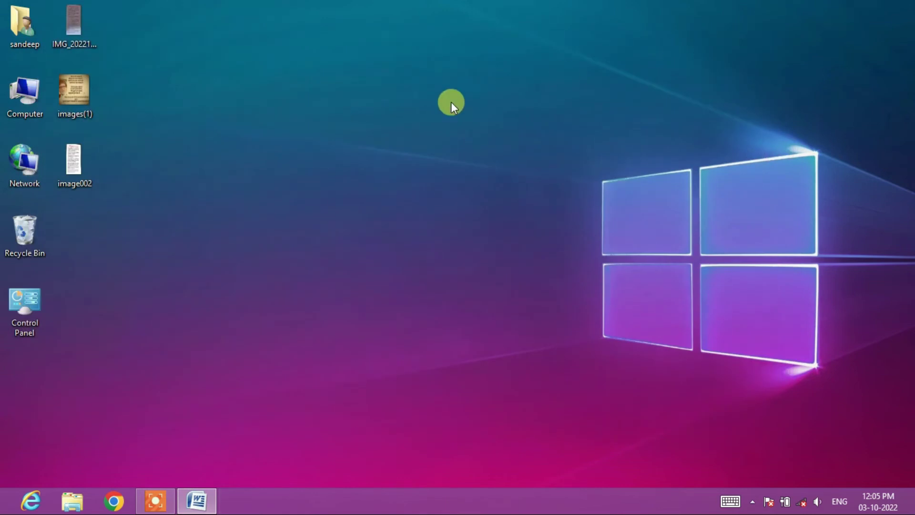
pyautogui.hotkey('alt', 'Tab')
pyautogui.click(89, 26)
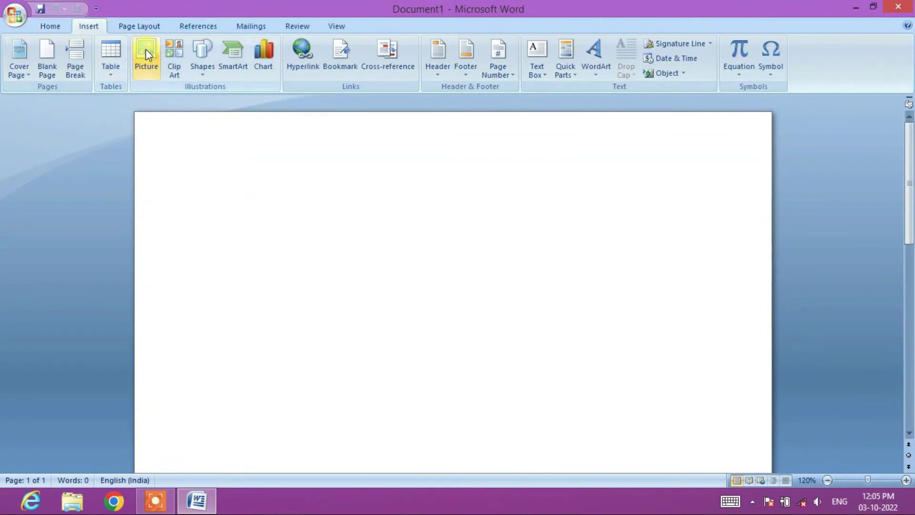
# Insert the images(1) photo from the Desktop into the document
pyautogui.click(146, 54)
pyautogui.click(53, 122)
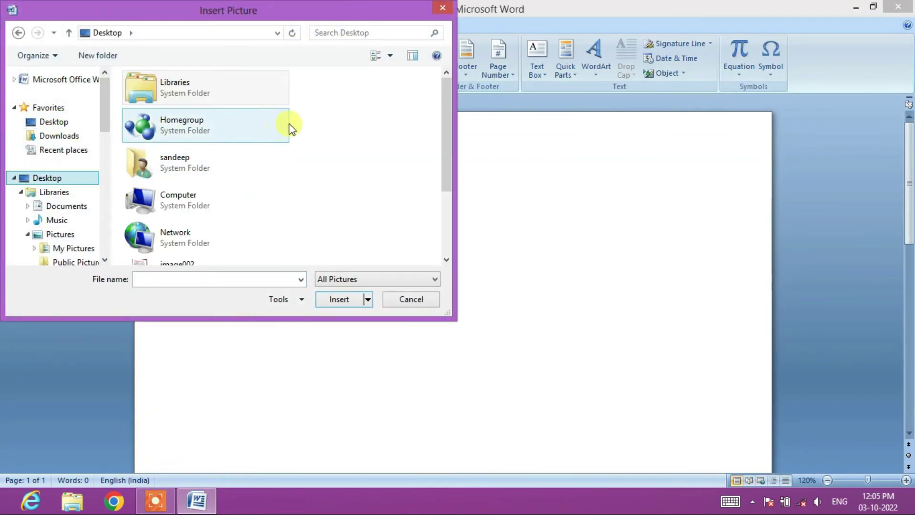
pyautogui.moveTo(448, 123); pyautogui.dragTo(408, 184)
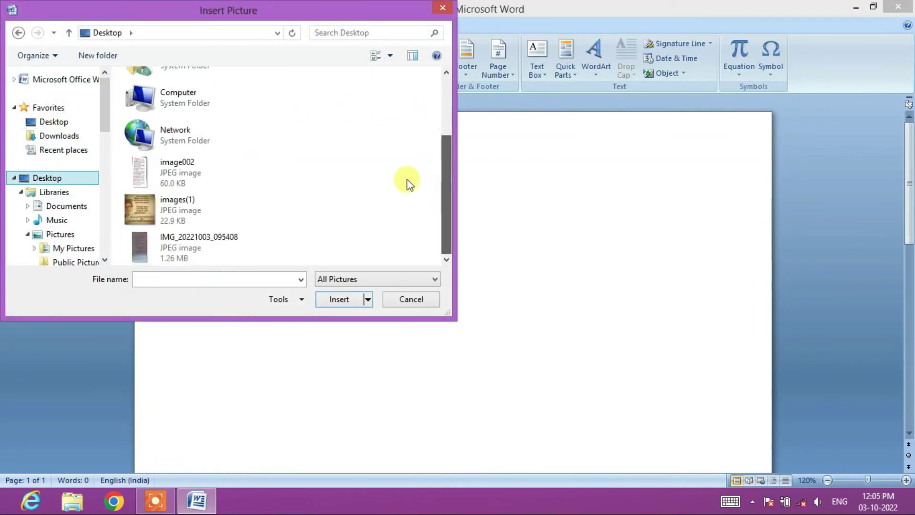
pyautogui.click(172, 219)
pyautogui.click(350, 303)
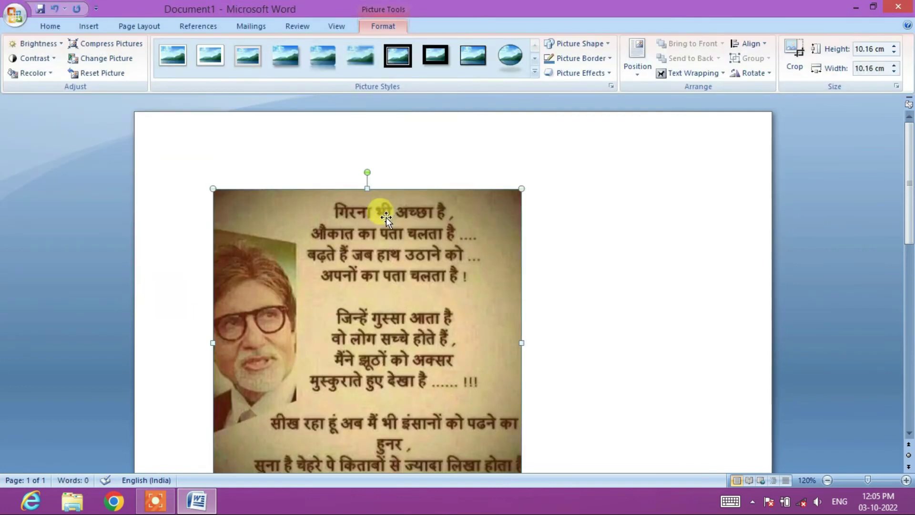
# Set the picture's text wrapping to Through and resize it to about 9.7 cm
pyautogui.click(679, 73)
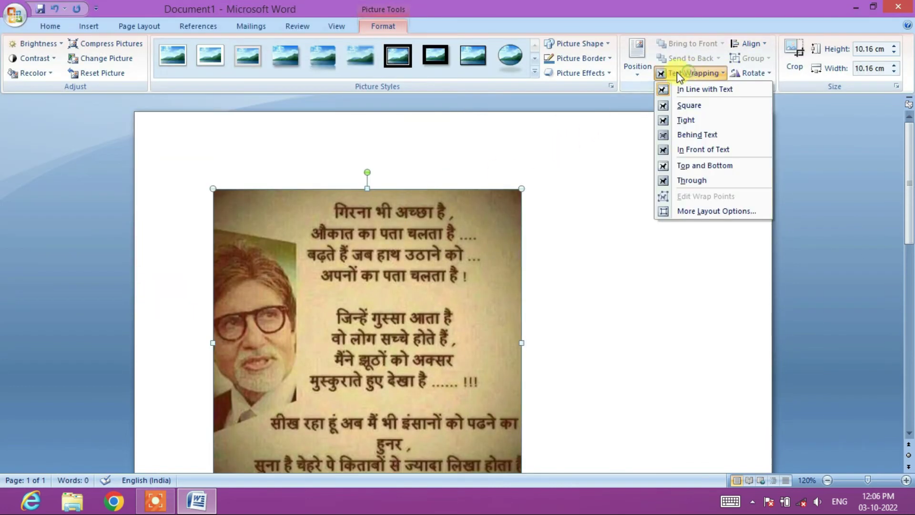
pyautogui.click(691, 179)
pyautogui.moveTo(495, 246); pyautogui.dragTo(696, 183)
pyautogui.moveTo(609, 196)
pyautogui.mouseDown()
pyautogui.moveTo(466, 232)
pyautogui.moveTo(396, 209)
pyautogui.mouseUp()
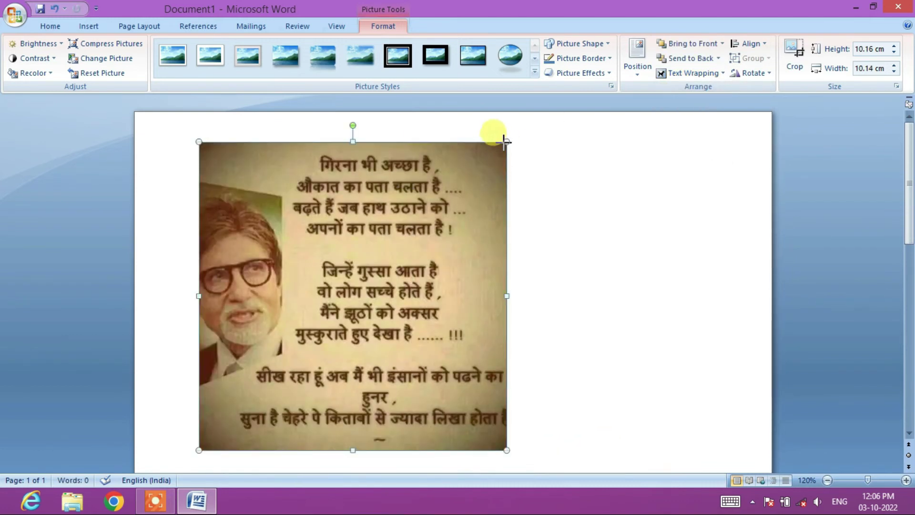
pyautogui.moveTo(505, 142); pyautogui.dragTo(493, 156)
pyautogui.moveTo(445, 194); pyautogui.dragTo(467, 189)
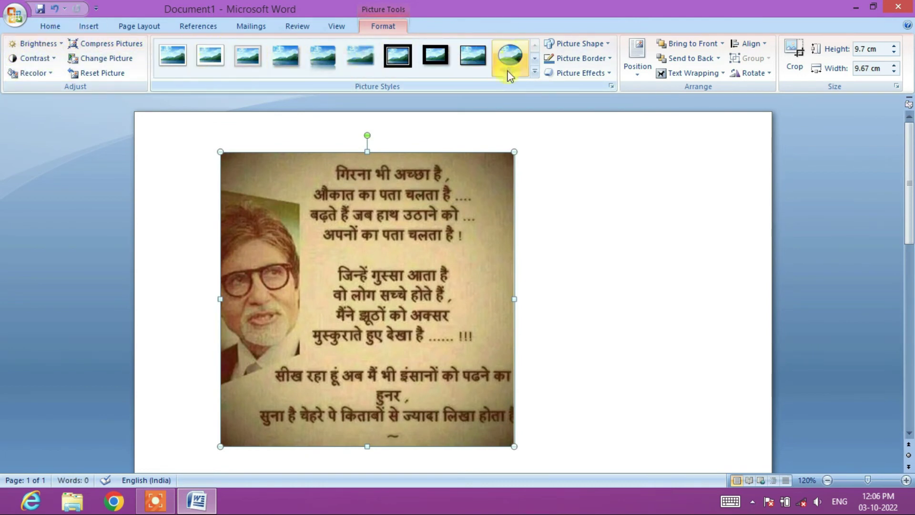
# Apply the Reflected Rounded Rectangle picture style and a tilted 3-D preset effect
pyautogui.click(535, 72)
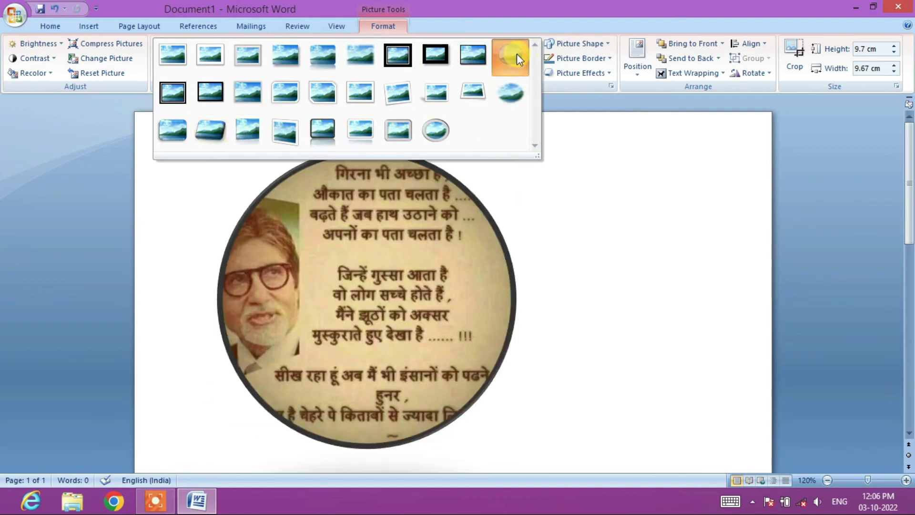
pyautogui.click(516, 53)
pyautogui.click(578, 72)
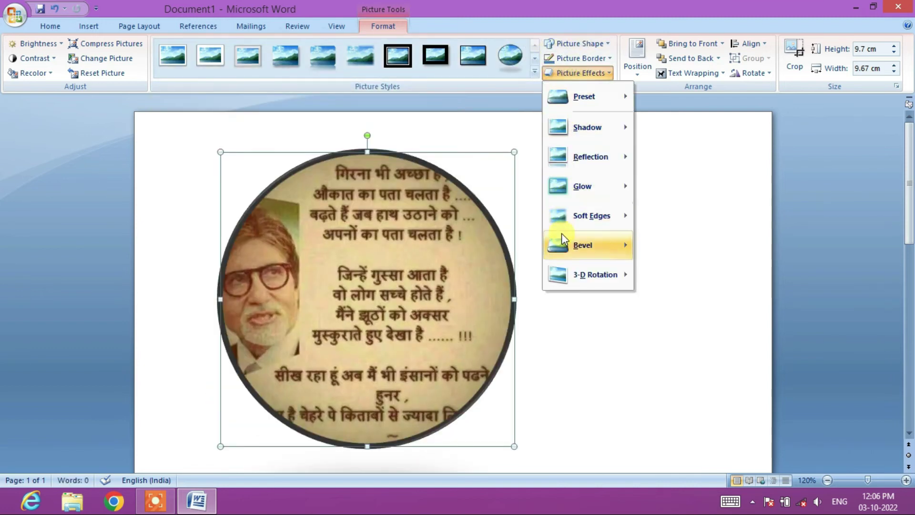
pyautogui.click(319, 56)
pyautogui.click(320, 56)
pyautogui.click(578, 72)
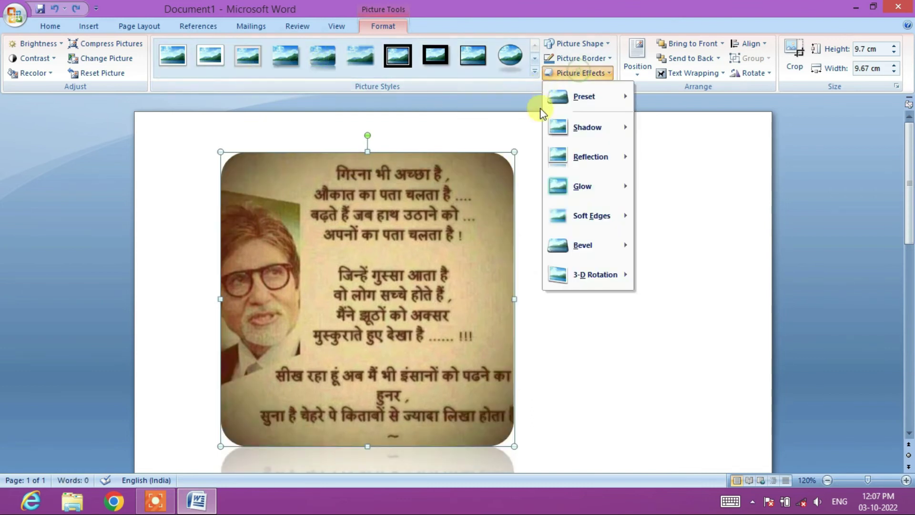
pyautogui.moveTo(584, 96)
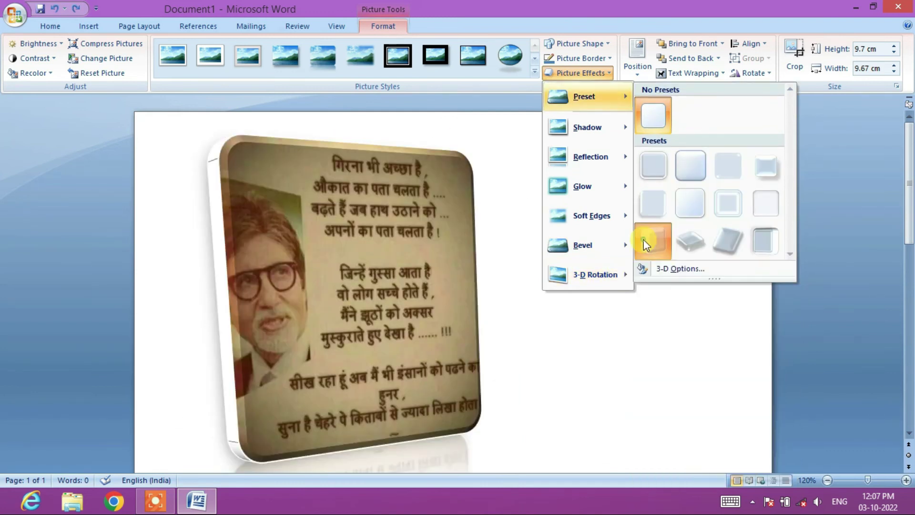
pyautogui.click(644, 239)
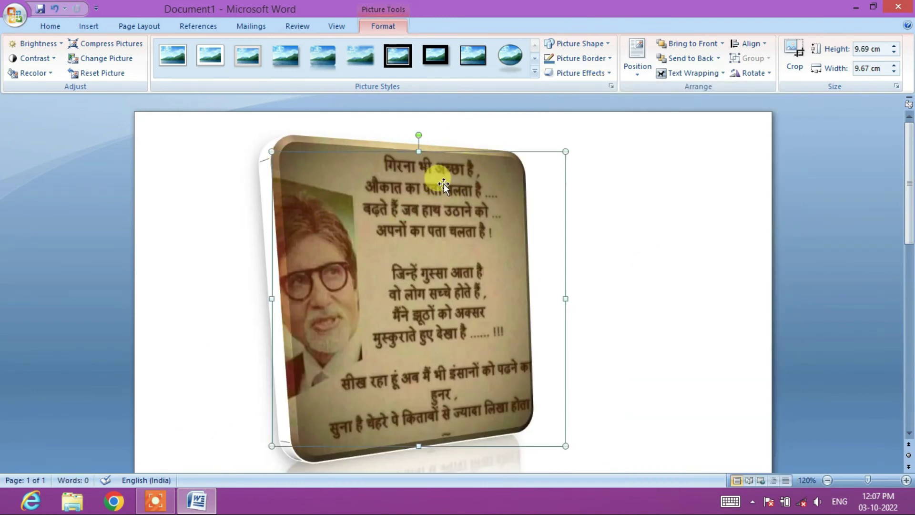
pyautogui.click(622, 232)
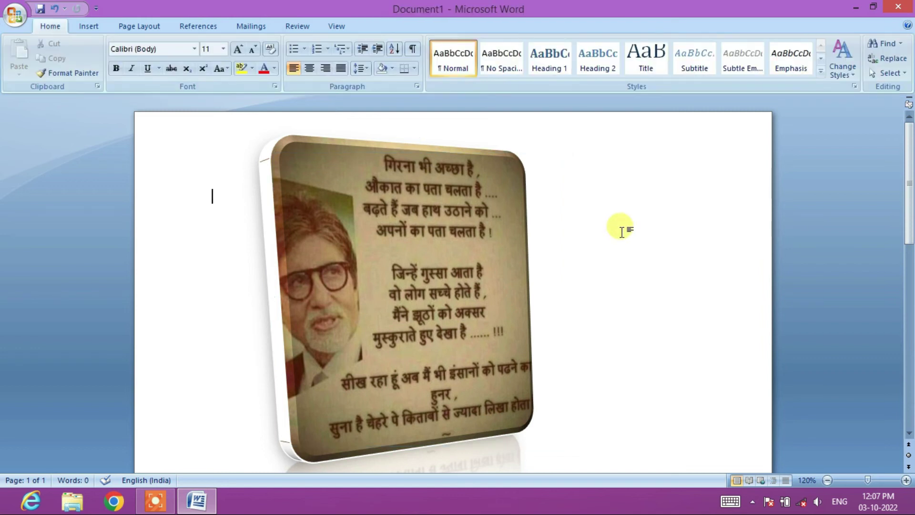
# Save the Hindi quote document to the Desktop with Save as type Web Page
pyautogui.click(20, 27)
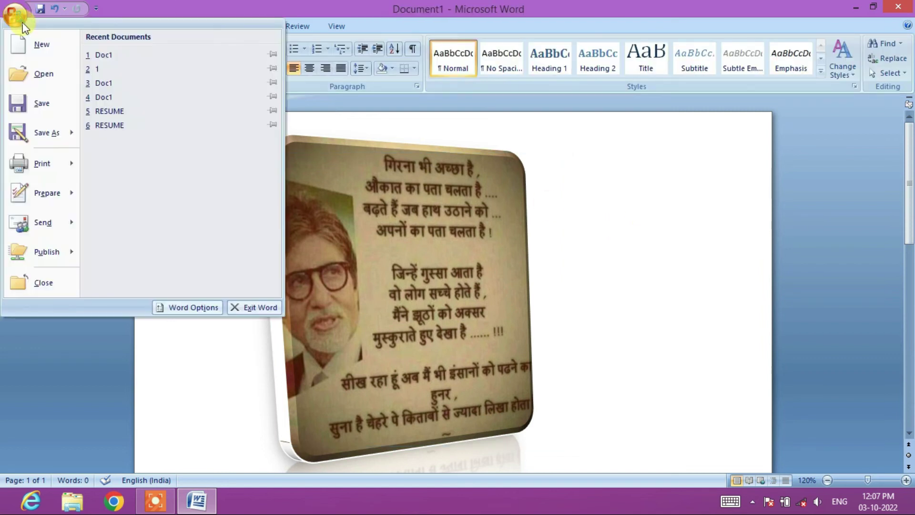
pyautogui.click(40, 126)
pyautogui.click(119, 248)
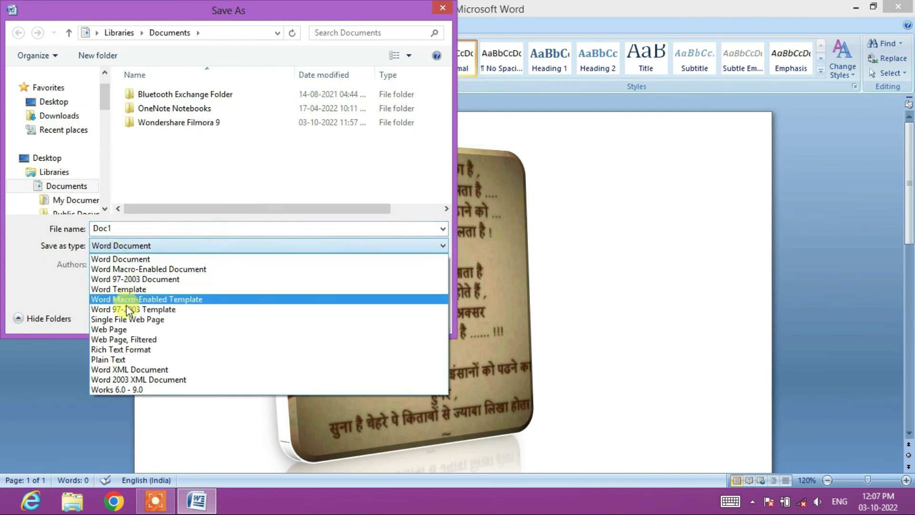
pyautogui.click(118, 329)
pyautogui.doubleClick(115, 228)
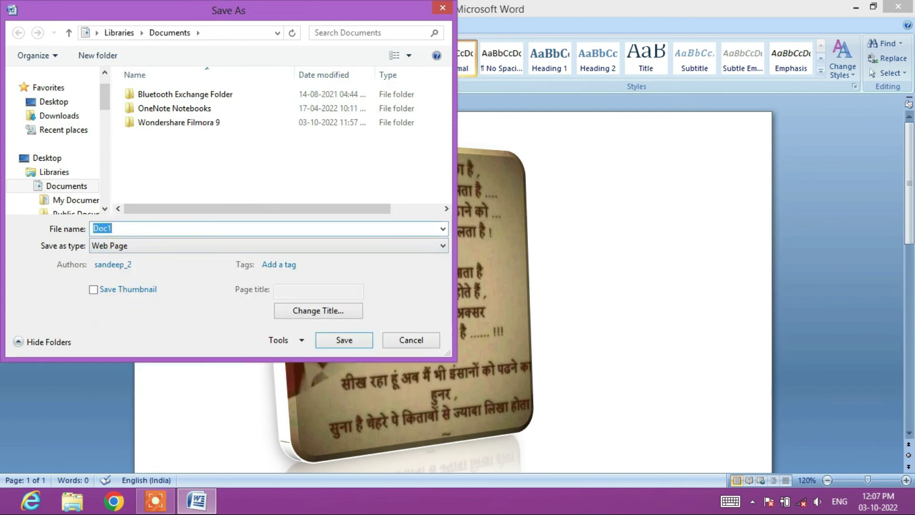
pyautogui.write('1')
pyautogui.click(54, 101)
pyautogui.click(344, 342)
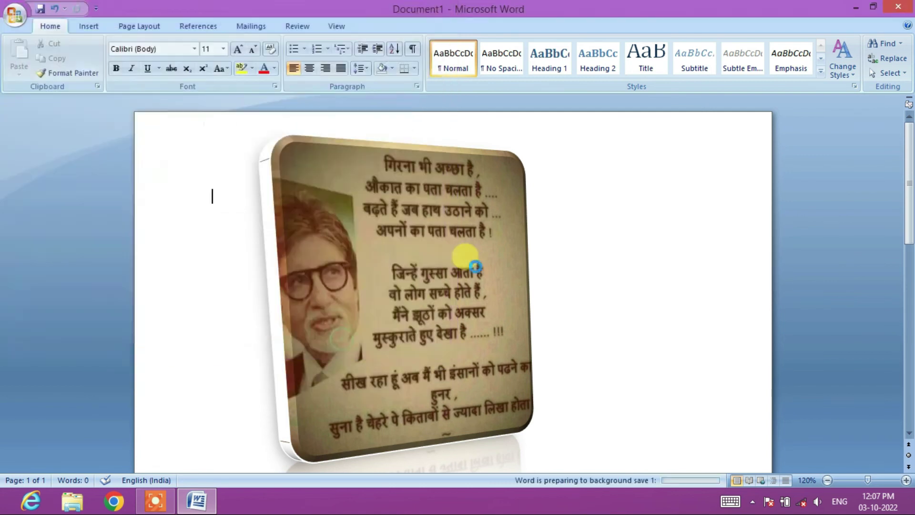
# Open the 1_files folder and preview the extracted 3-D quote image
pyautogui.moveTo(28, 375); pyautogui.dragTo(279, 235)
pyautogui.click(353, 296)
pyautogui.doubleClick(280, 306)
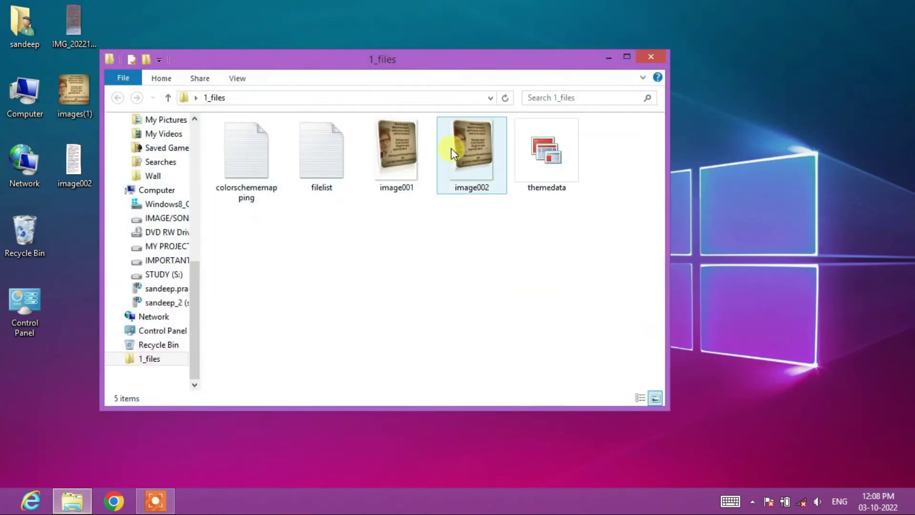
pyautogui.doubleClick(473, 144)
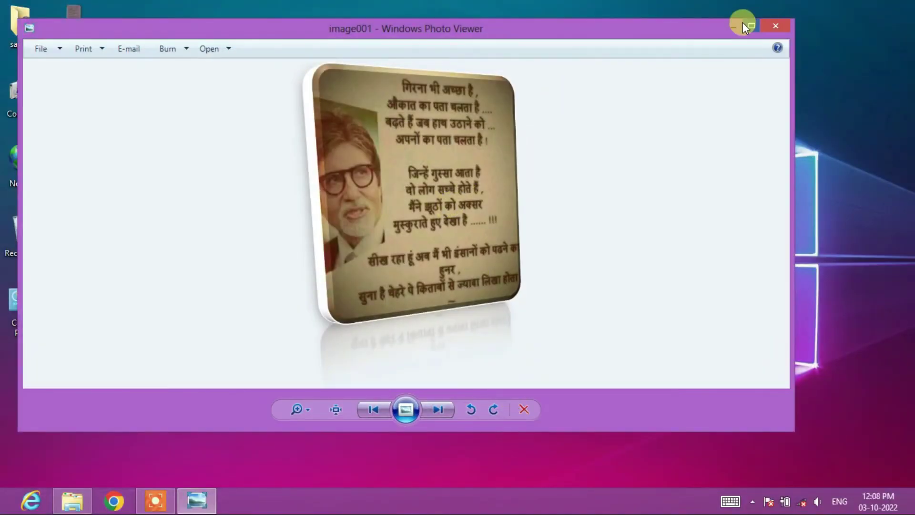
pyautogui.click(775, 25)
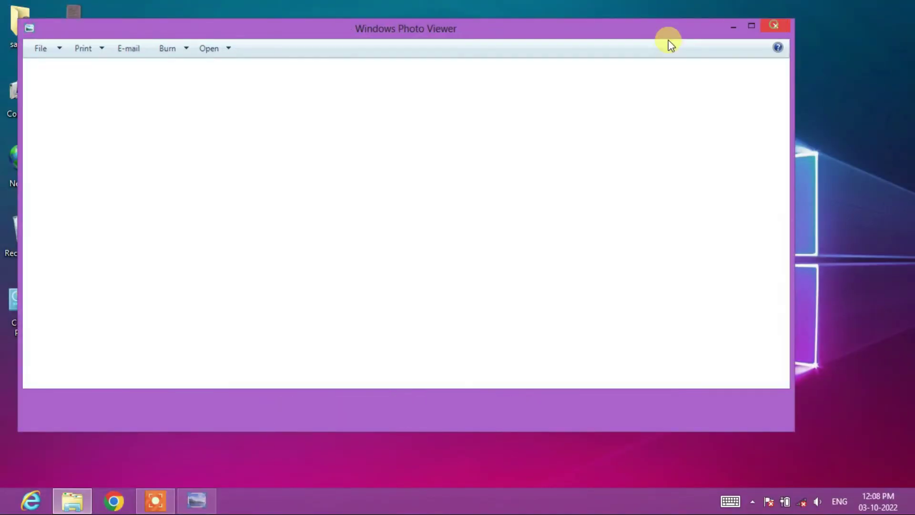
# Move image001 to the desktop, delete 1 and 1_files, and check image001
pyautogui.moveTo(398, 150); pyautogui.dragTo(776, 78)
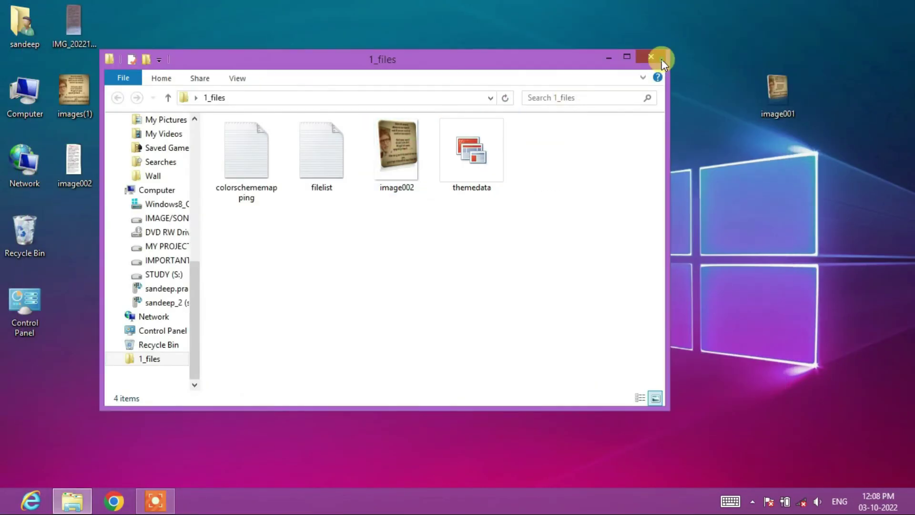
pyautogui.click(653, 57)
pyautogui.moveTo(284, 238); pyautogui.dragTo(282, 154)
pyautogui.press('Delete')
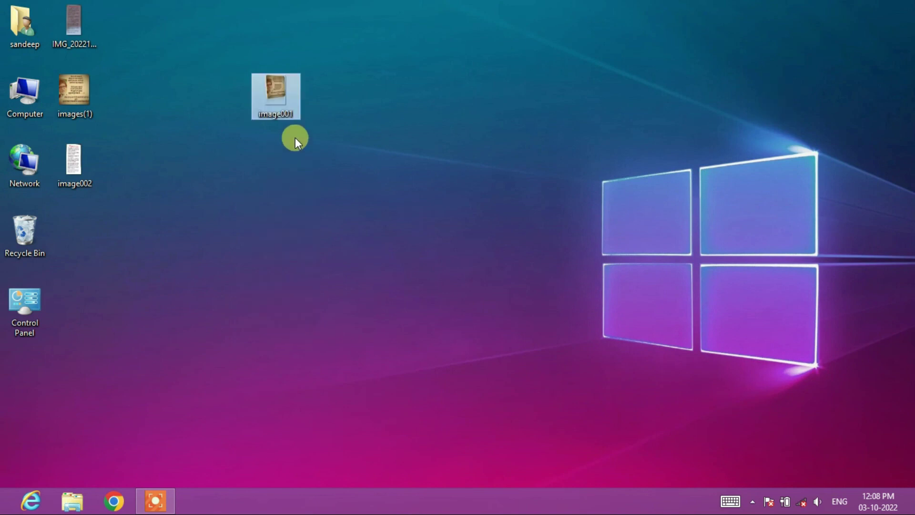
pyautogui.doubleClick(285, 102)
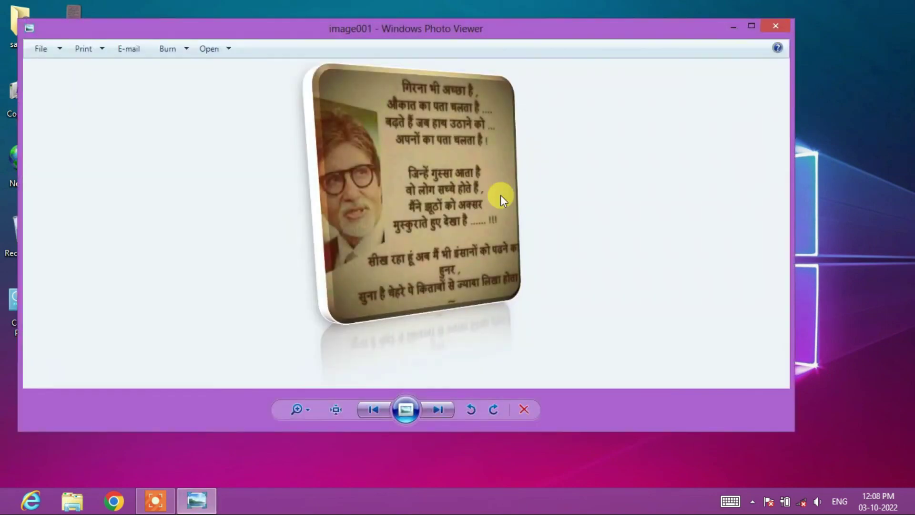
pyautogui.click(779, 21)
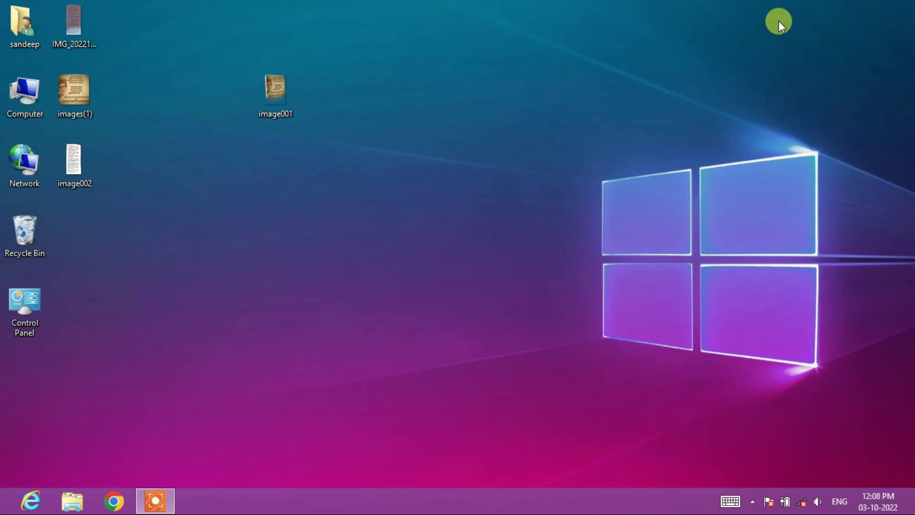